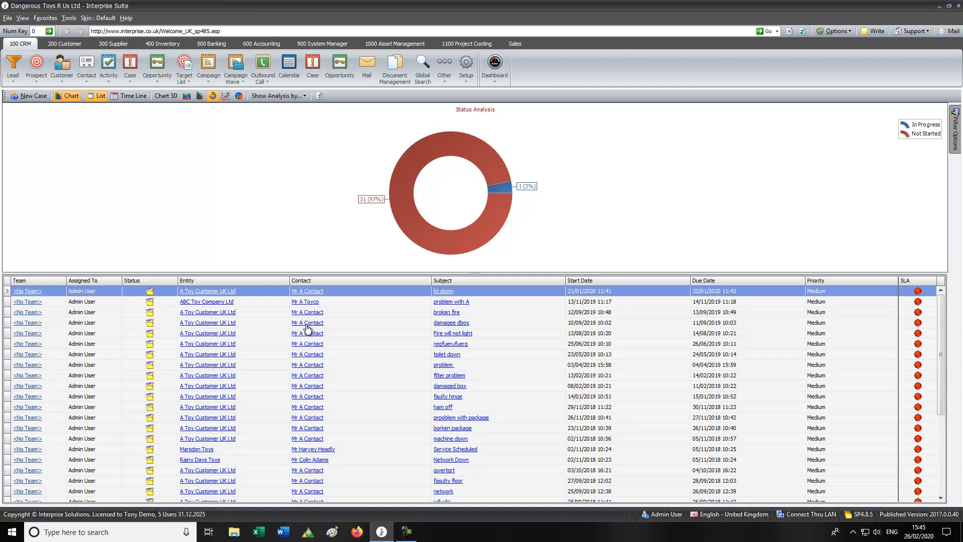
Step: Open the A Toy Customer UK Ltd record from the damagee dbox case, review its cases in an enlarged list, and close the record
left_click(207, 323)
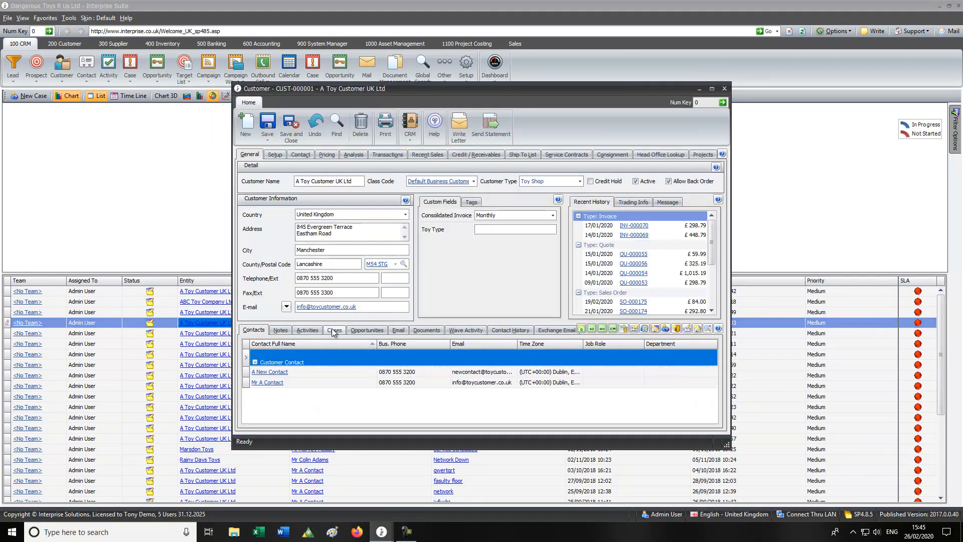
left_click(334, 330)
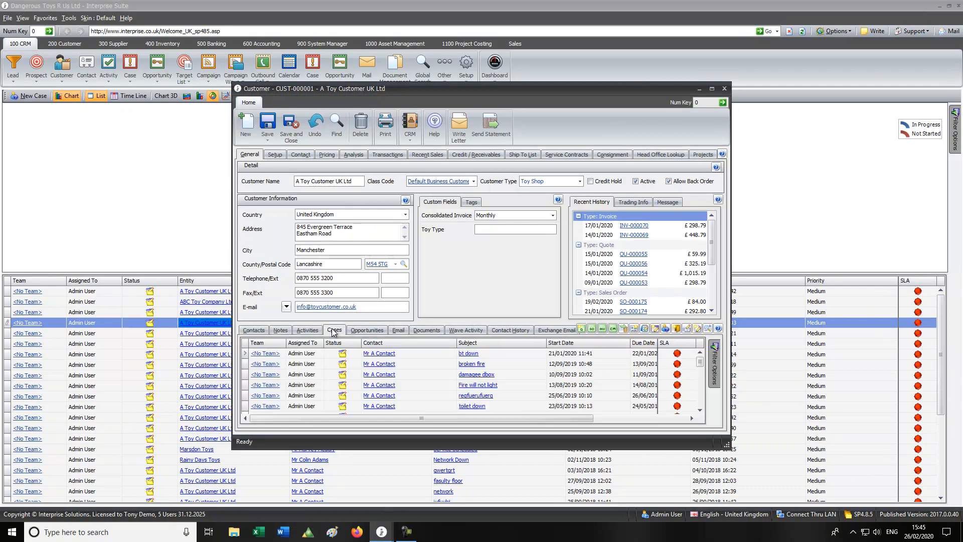
left_click(708, 329)
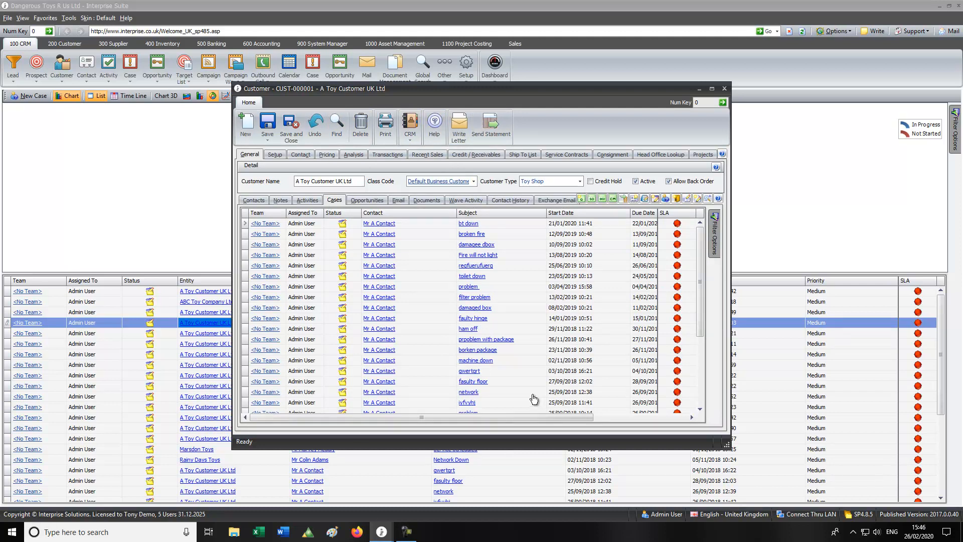
left_click(725, 89)
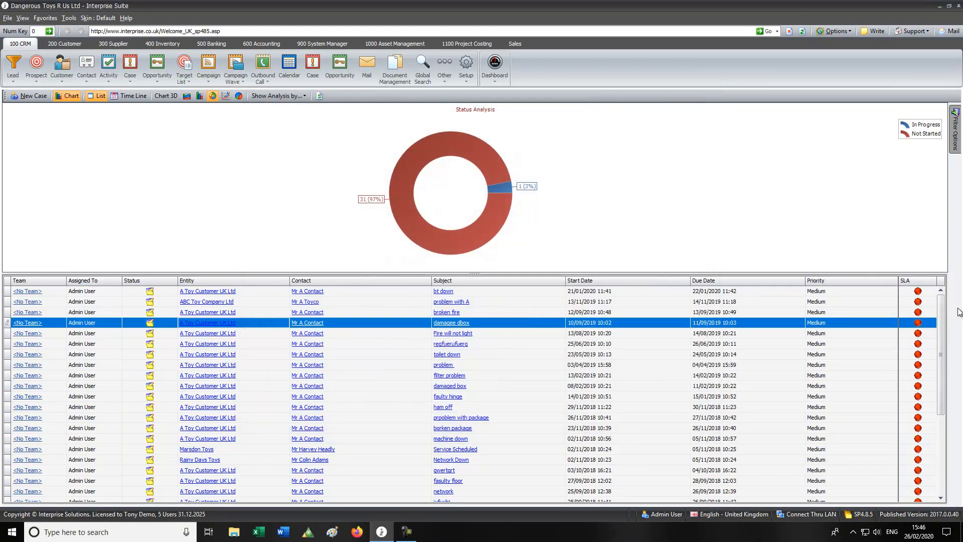
Step: Review the holiday dates in the England and Wales Bank Holidays 2006 - 2008 SLA holiday calendar and close it
left_click(466, 68)
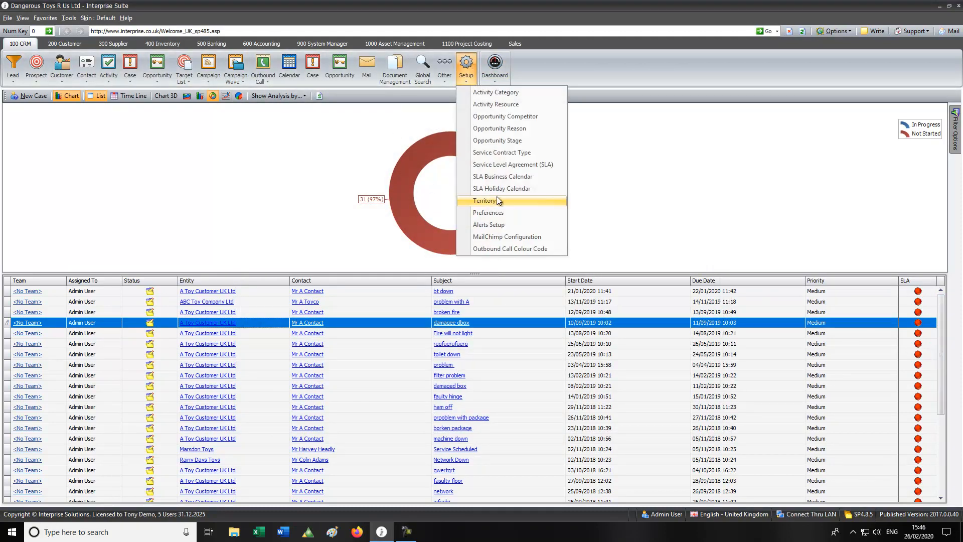
left_click(501, 189)
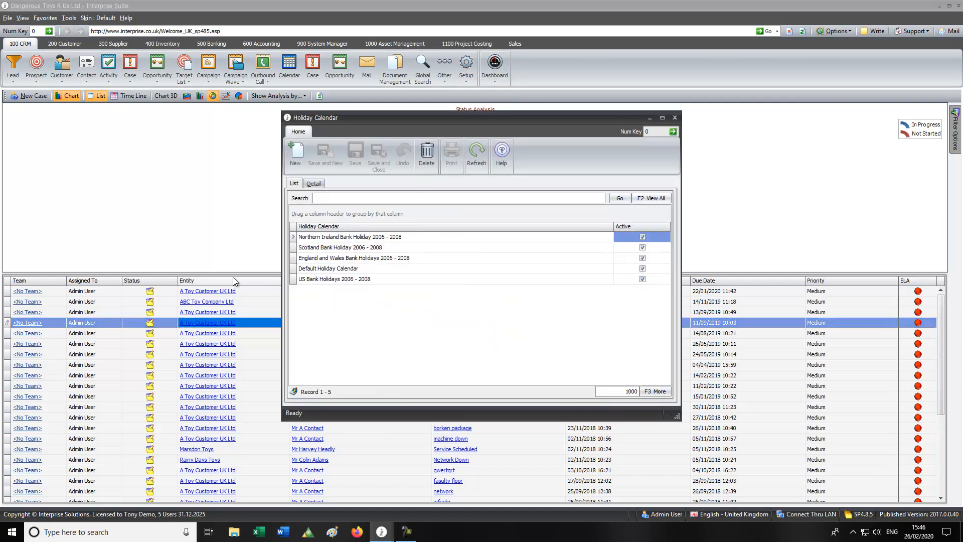
left_click(341, 259)
double_click(341, 259)
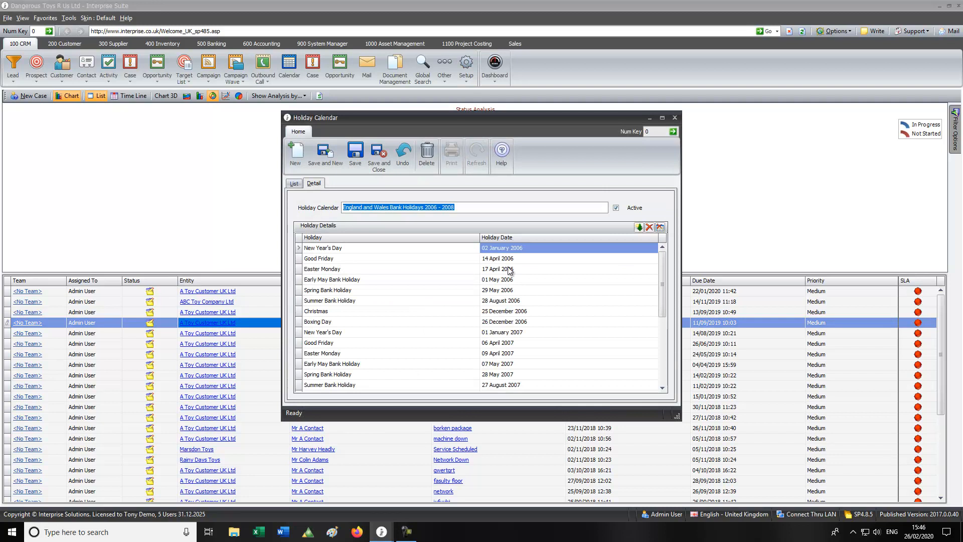
left_click(674, 118)
Step: Review the day shifts and working times in the Live To Work SLA business calendar and close it
left_click(465, 67)
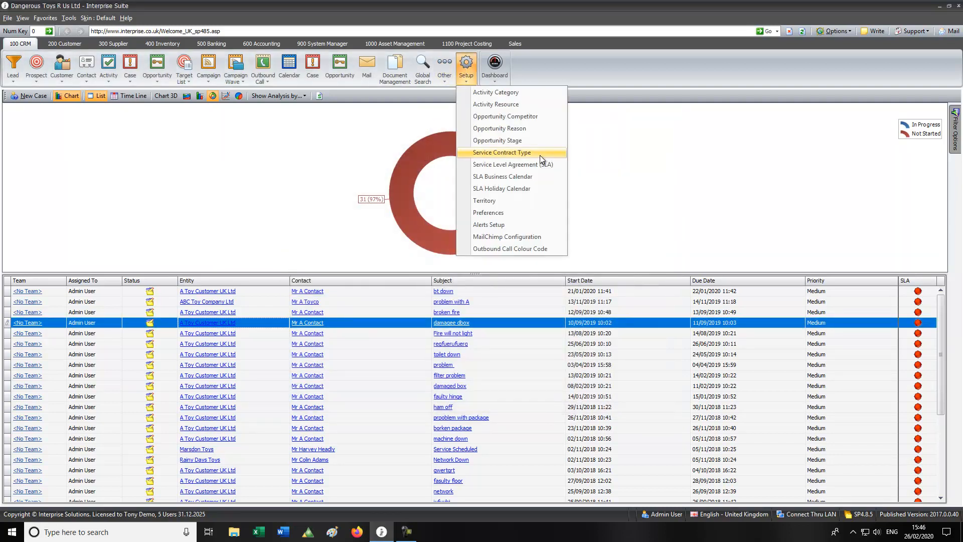
left_click(517, 178)
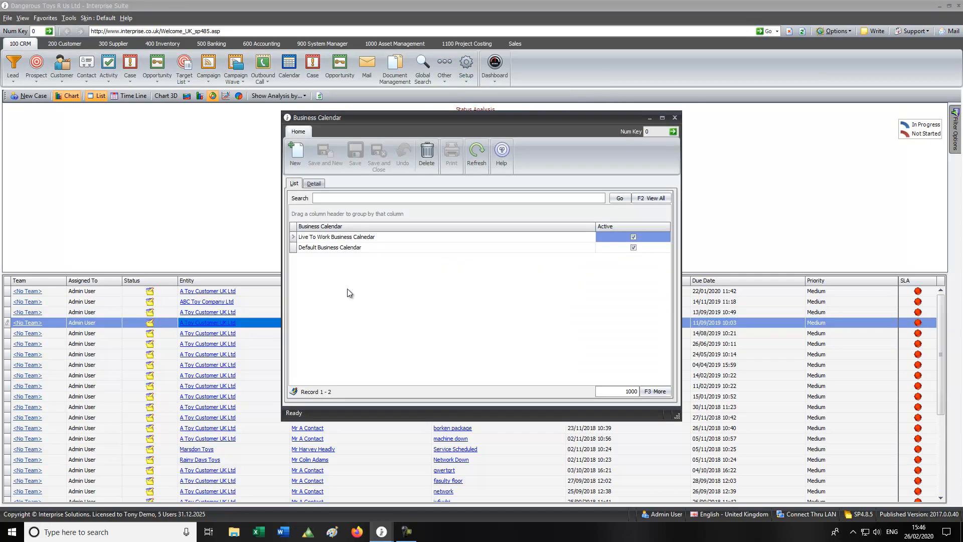
double_click(336, 239)
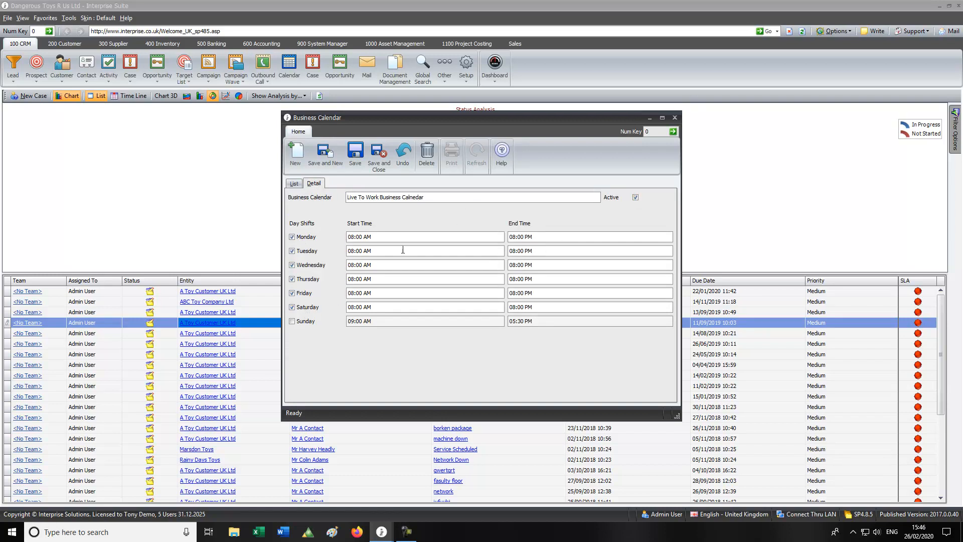
left_click(675, 118)
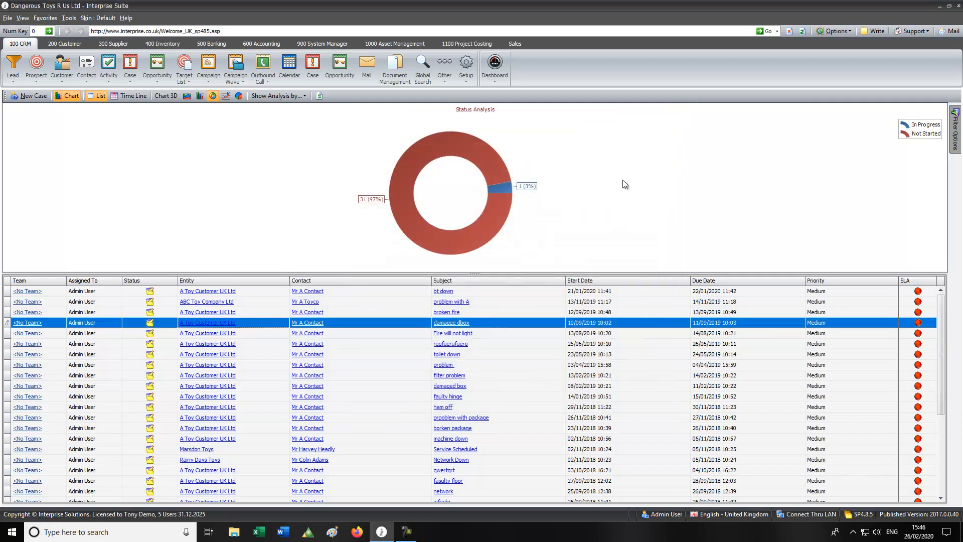
Step: Review the calendars and number of hours assigned to each Service Level Agreement and close the list
left_click(466, 64)
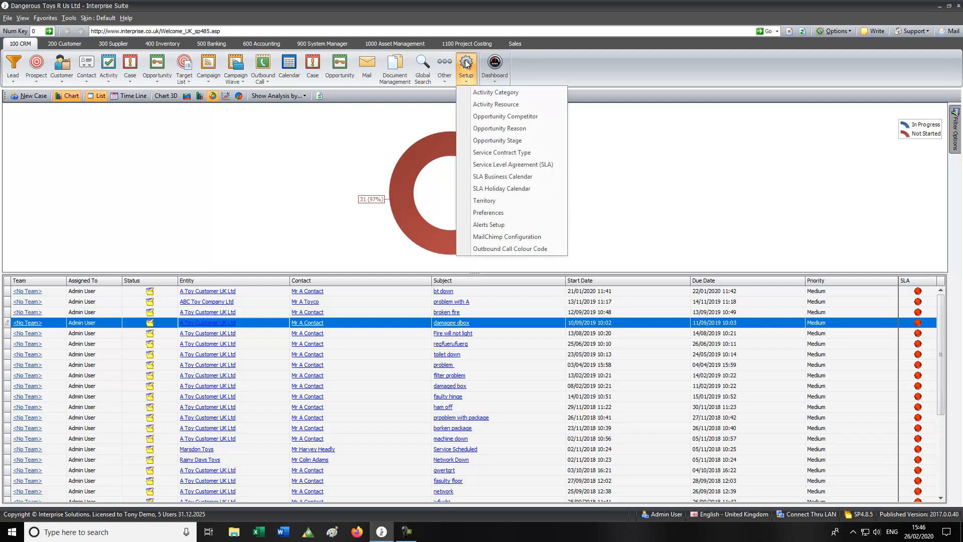
left_click(517, 169)
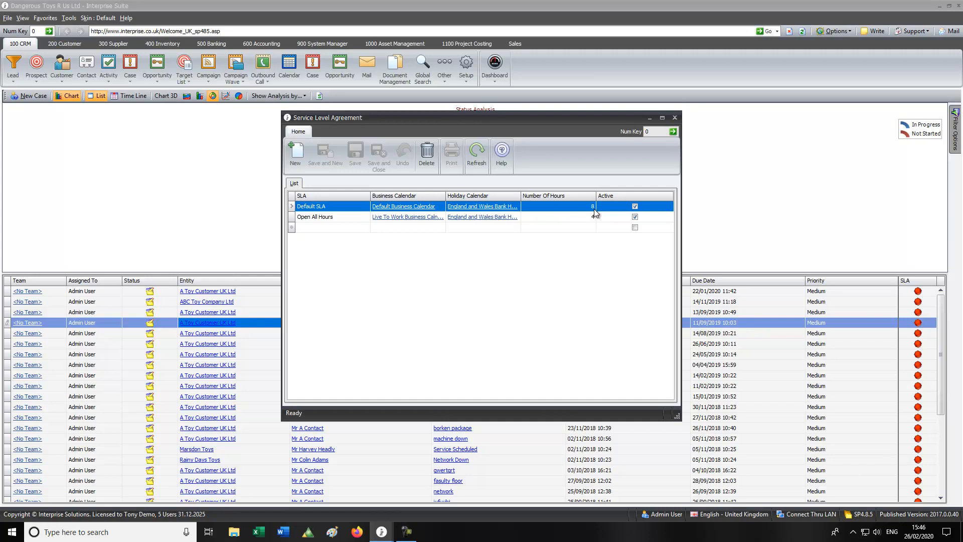
left_click(675, 117)
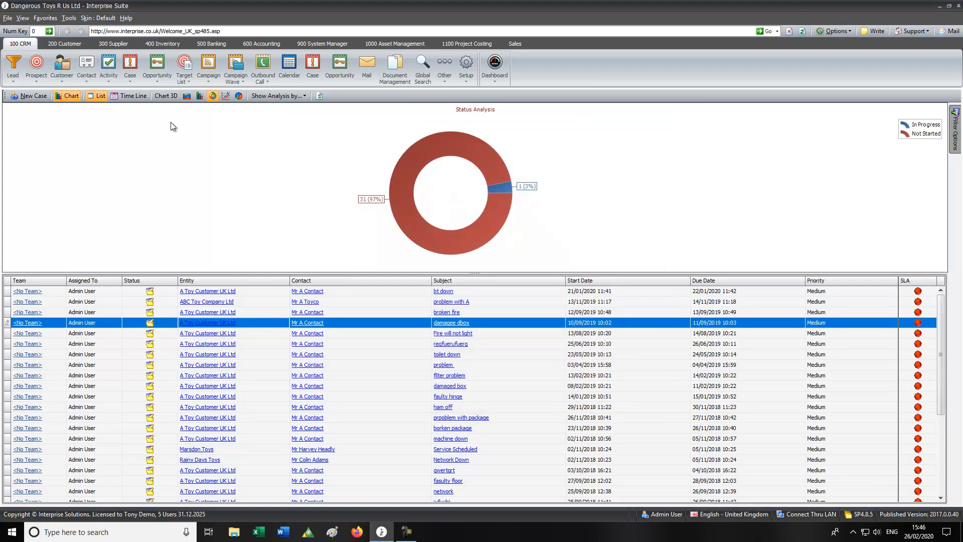
Step: Start a new case with the subject "Network Down" and assign it to the second listed contact, at A Toy Customer UK Ltd
left_click(26, 99)
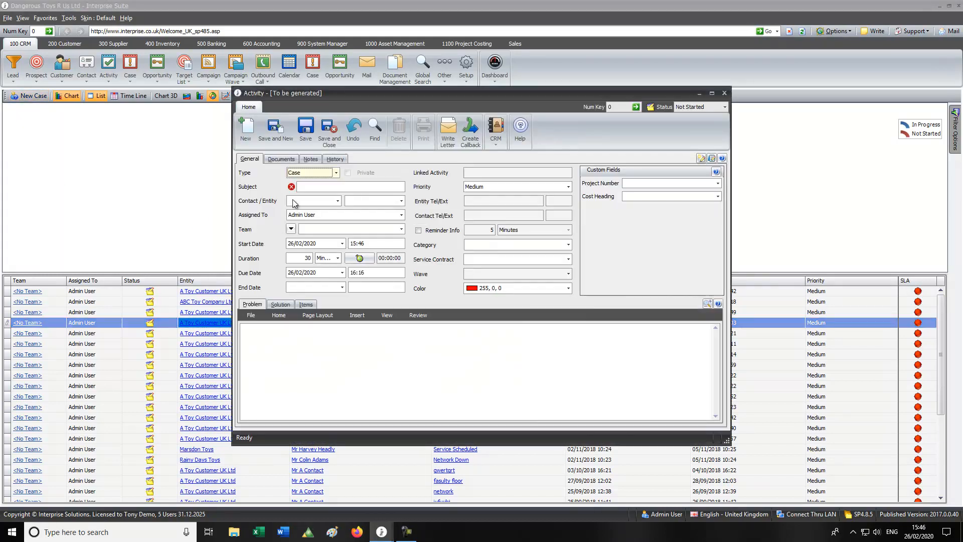
left_click(312, 187)
type("Network Down")
key("Tab")
type("toy")
key("Tab")
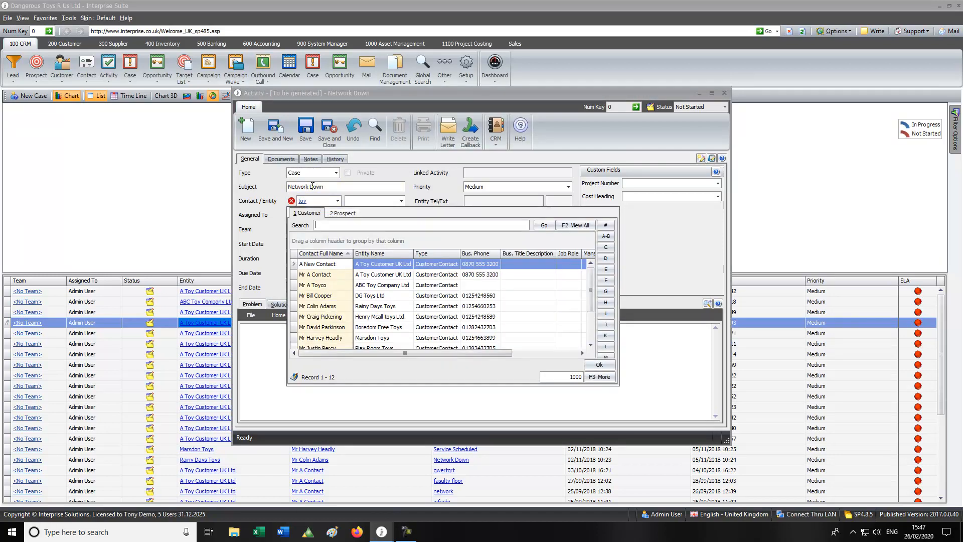
double_click(332, 275)
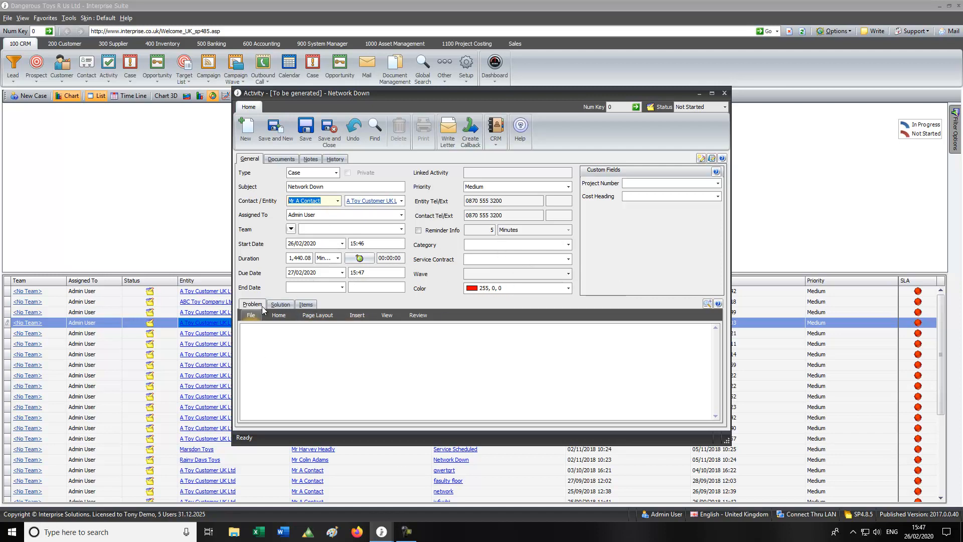
Step: Enter "network down server no rebooting" as the case's problem description and check its item list
left_click(332, 342)
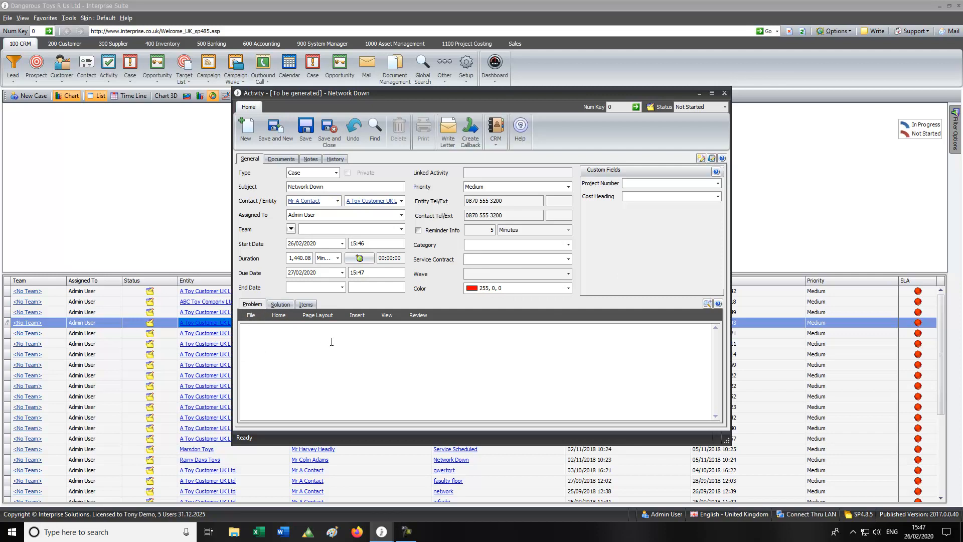
type("network down server no rebooting")
left_click(306, 304)
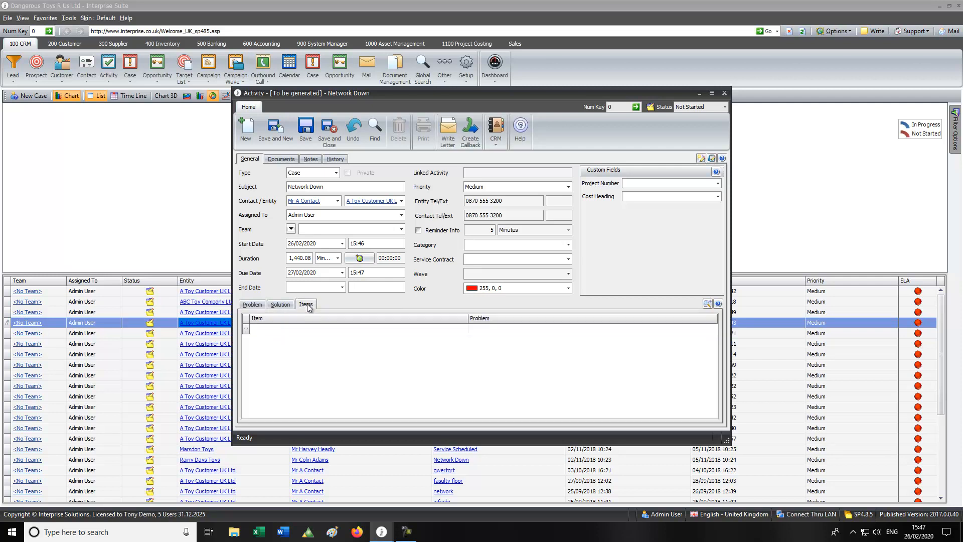
left_click(252, 304)
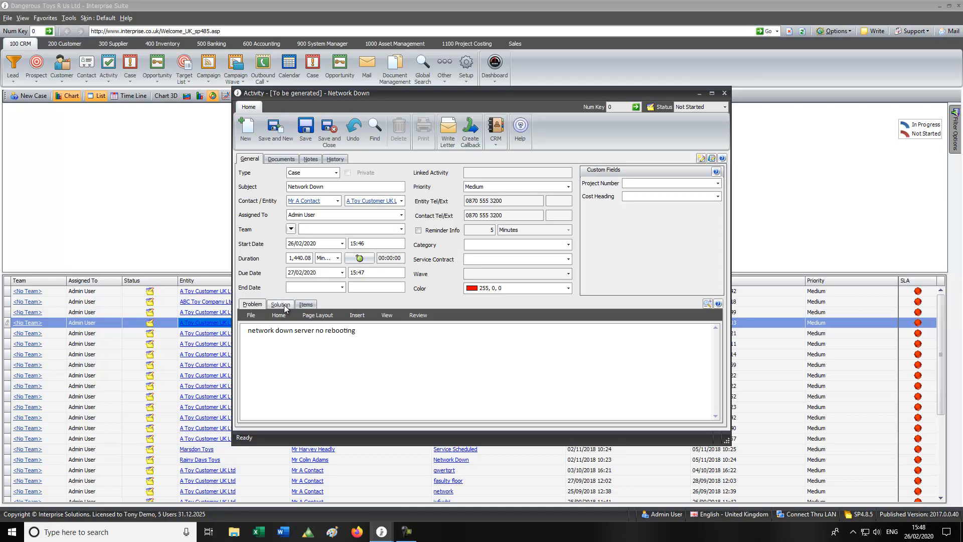
Step: Enter the filler text "iirgitrhor" as the case's solution and return to the problem description
left_click(282, 304)
type("iirgitrhor")
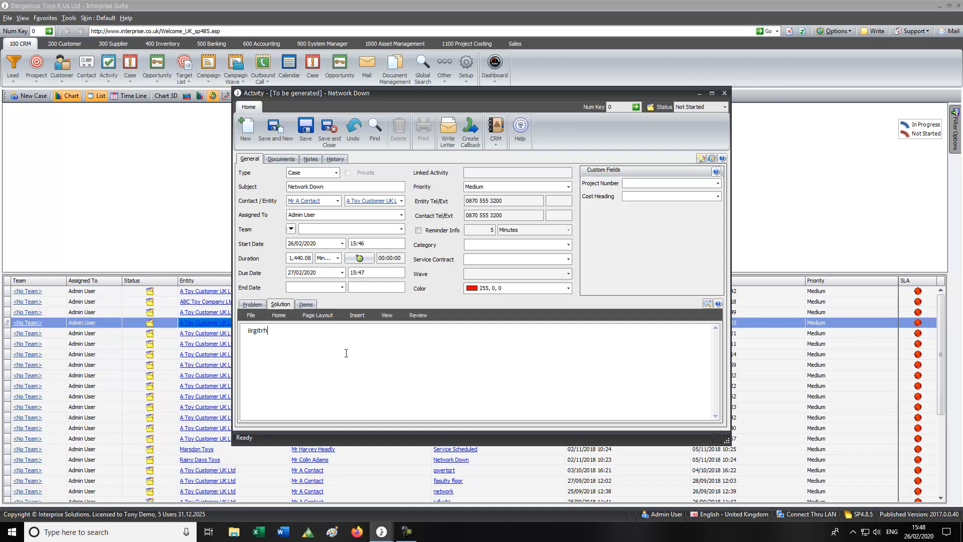
left_click(252, 305)
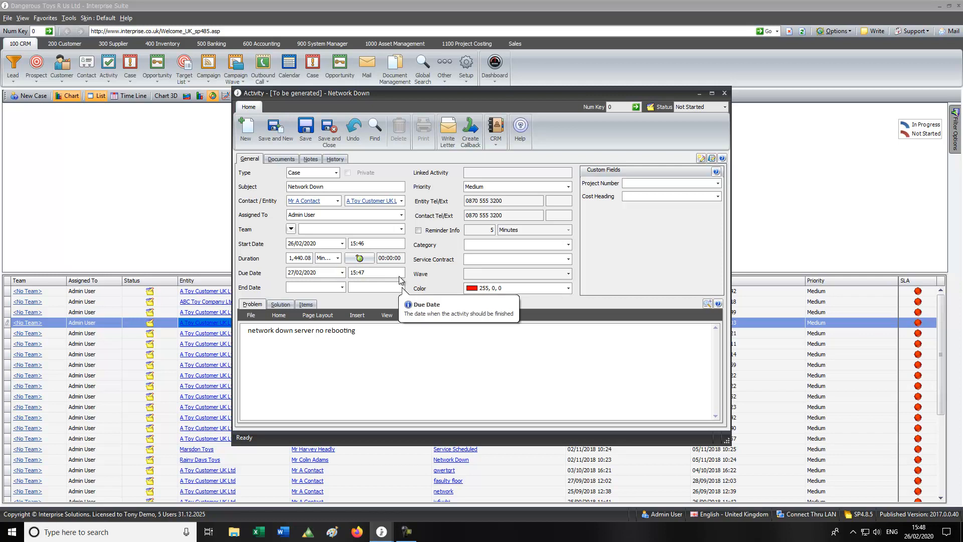
Step: Check the available status options without changing the status, and save and close the Network Down case
left_click(725, 108)
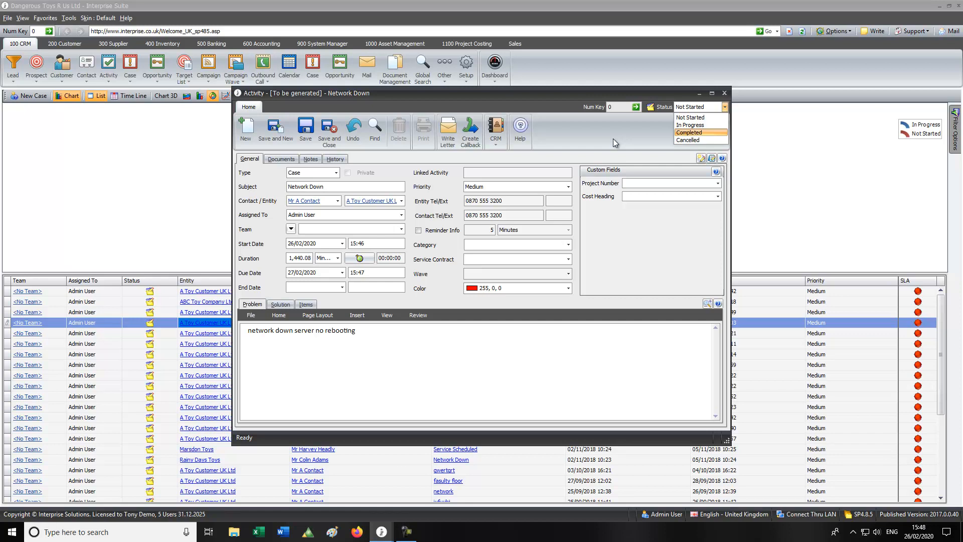
left_click(667, 251)
left_click(331, 132)
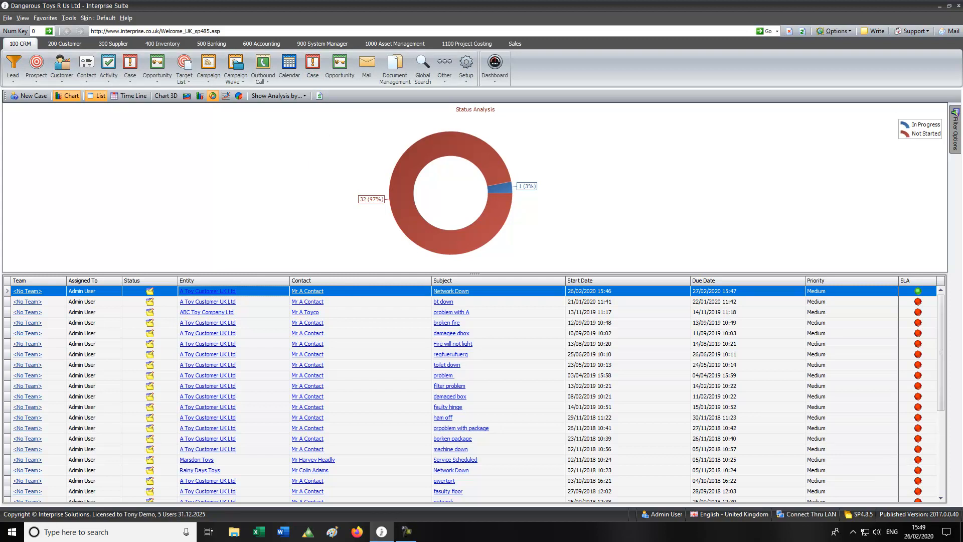
Step: Look over the case filter options and switch the case analysis to SLA, hiding the chart and showing it again
left_click(955, 114)
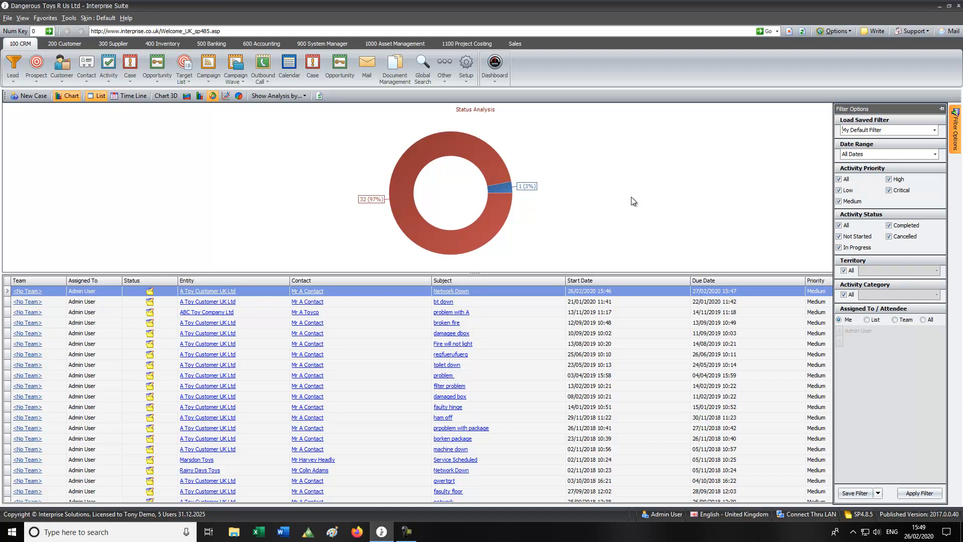
left_click(67, 95)
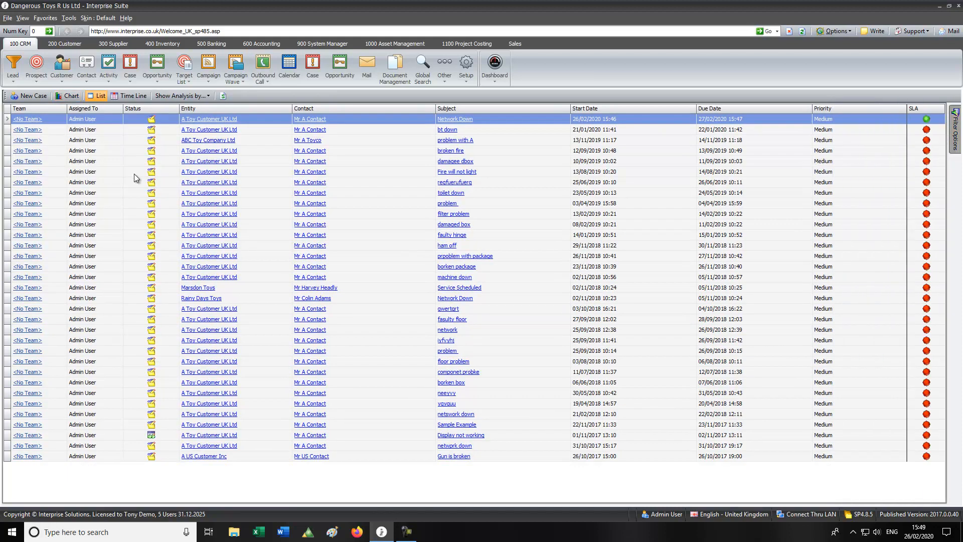
left_click(191, 96)
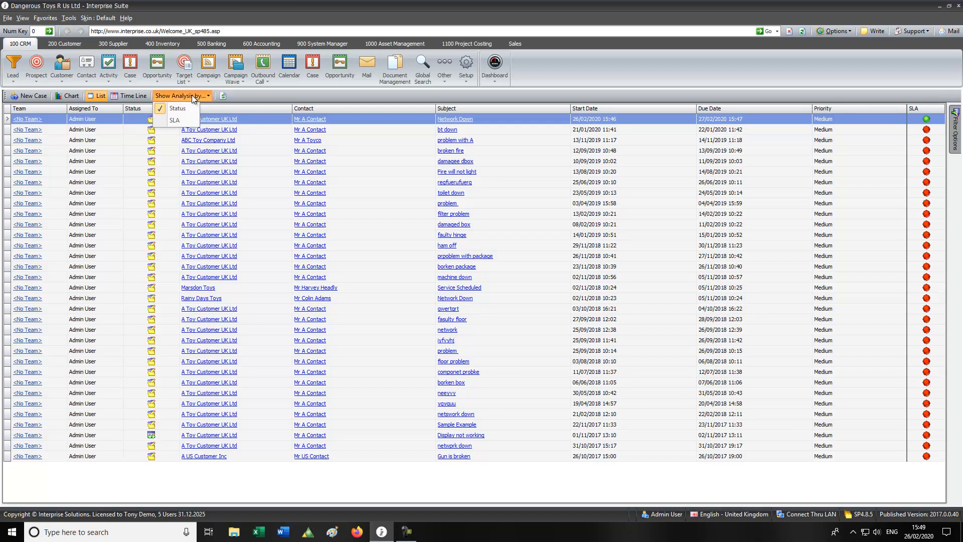
left_click(180, 120)
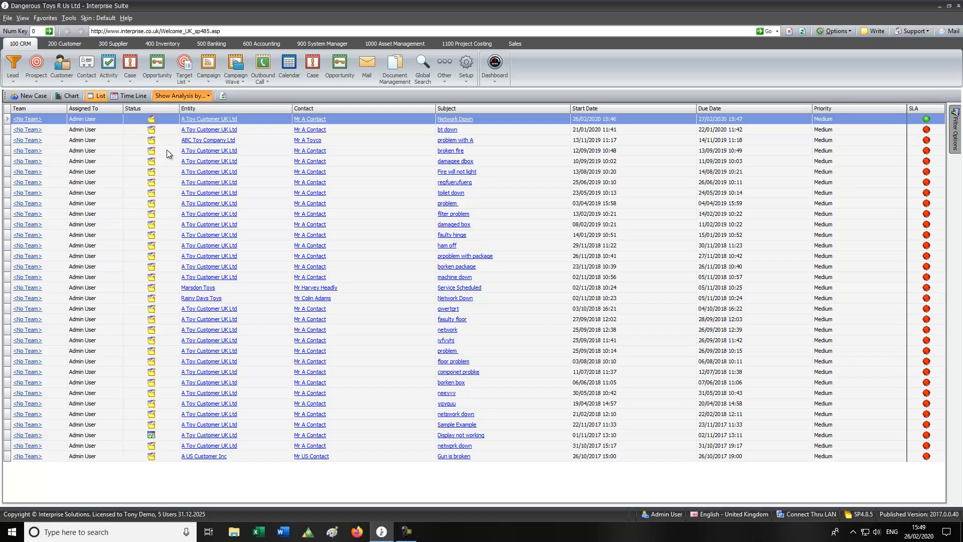
left_click(70, 96)
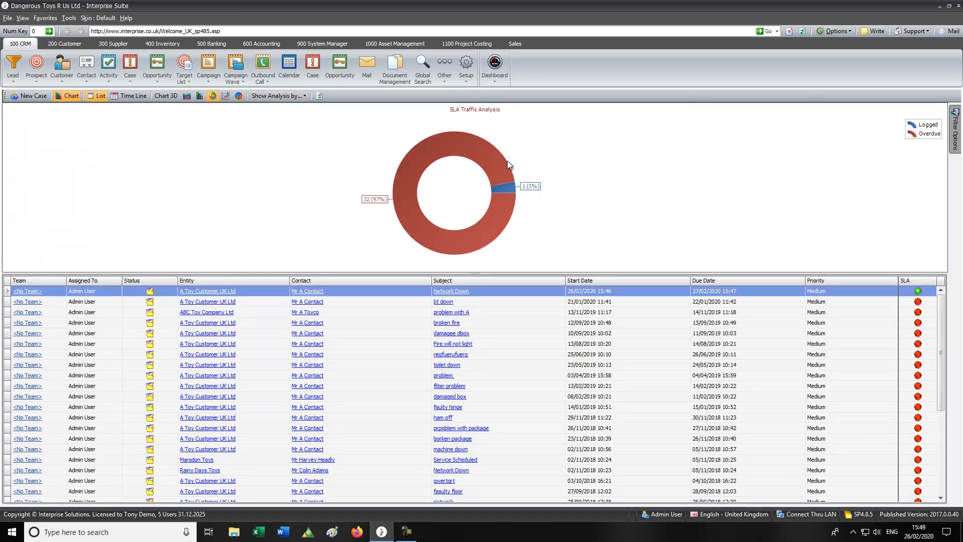